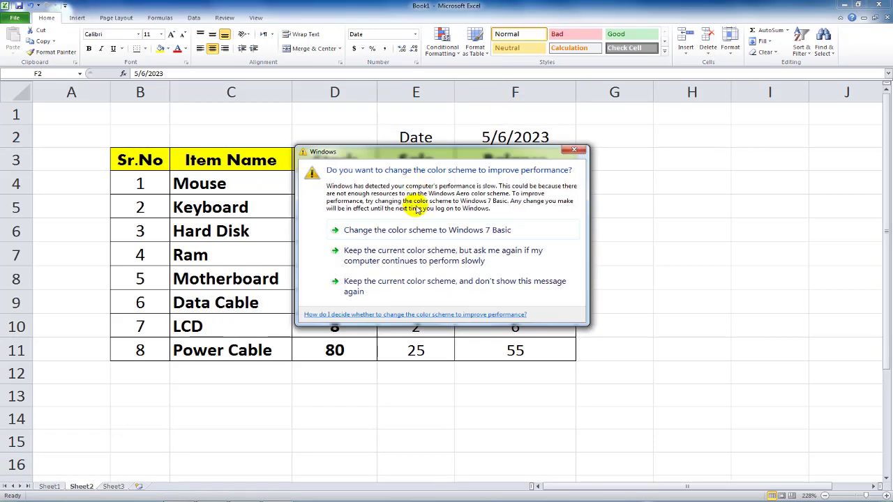
- Dismiss the color scheme warning for good and copy the stock table in B2:F11 to a new block starting at B13
{"action": "left_click", "coordinate": [399, 284]}
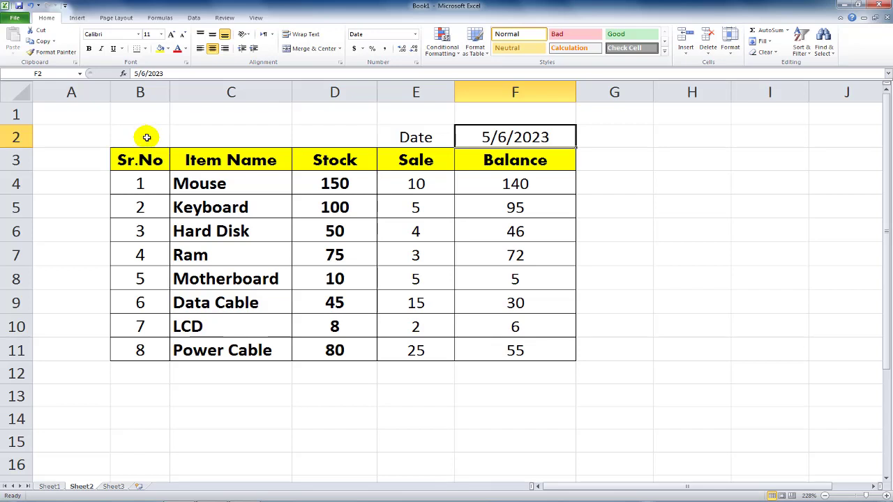
{"action": "left_click_drag", "start_coordinate": [147, 137], "coordinate": [566, 342]}
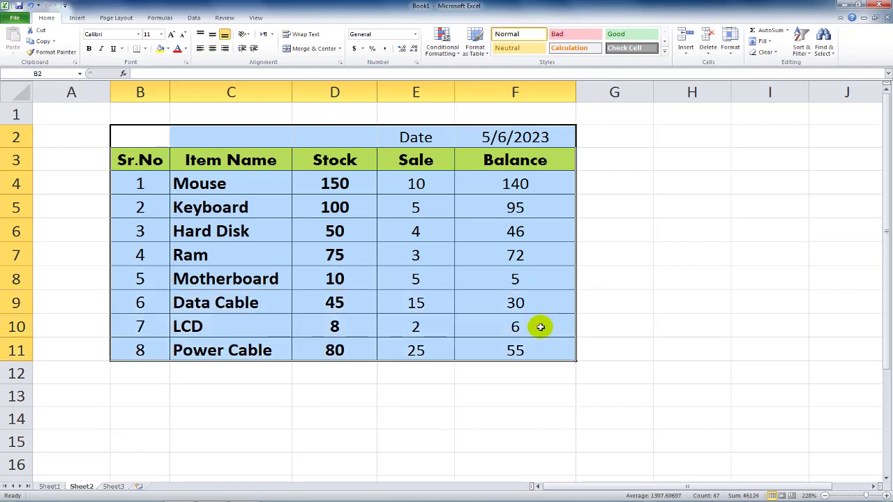
{"action": "key", "text": "ctrl+c"}
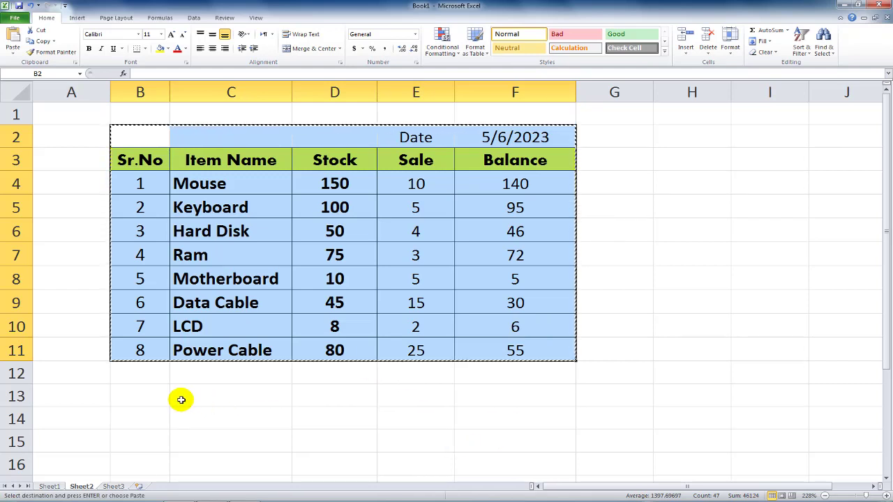
{"action": "left_click", "coordinate": [138, 395]}
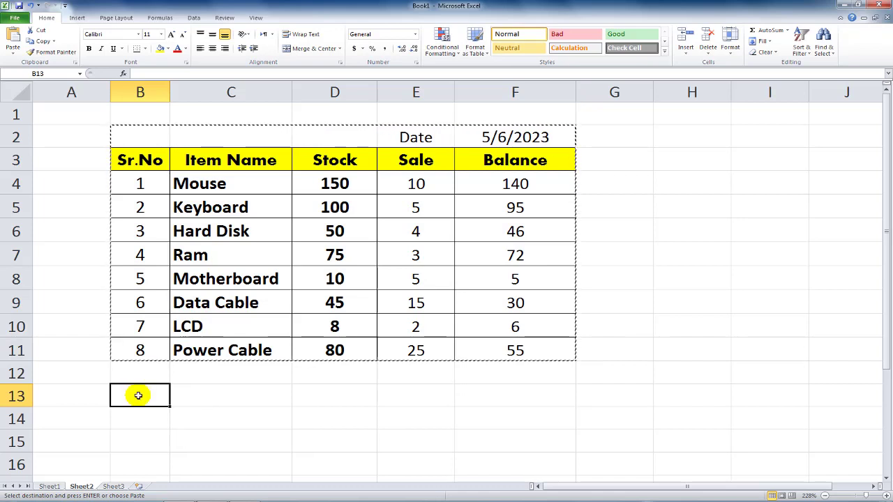
{"action": "key", "text": "ctrl+v"}
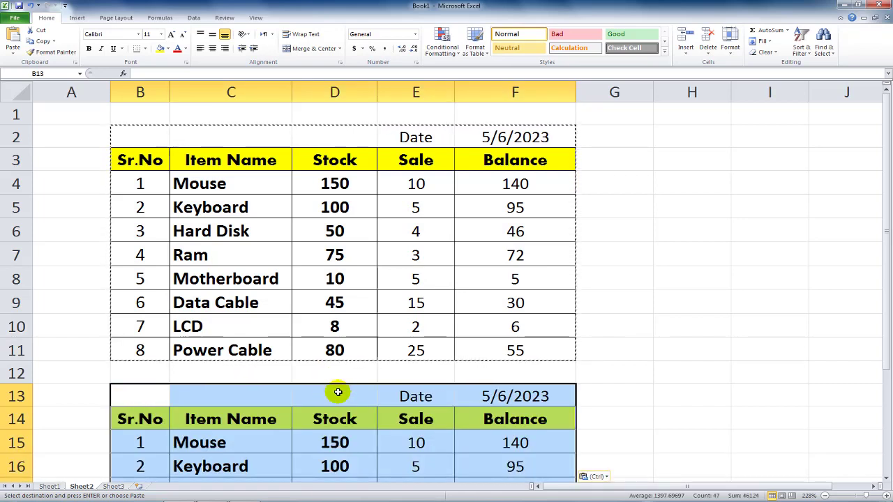
{"action": "key", "text": "Escape"}
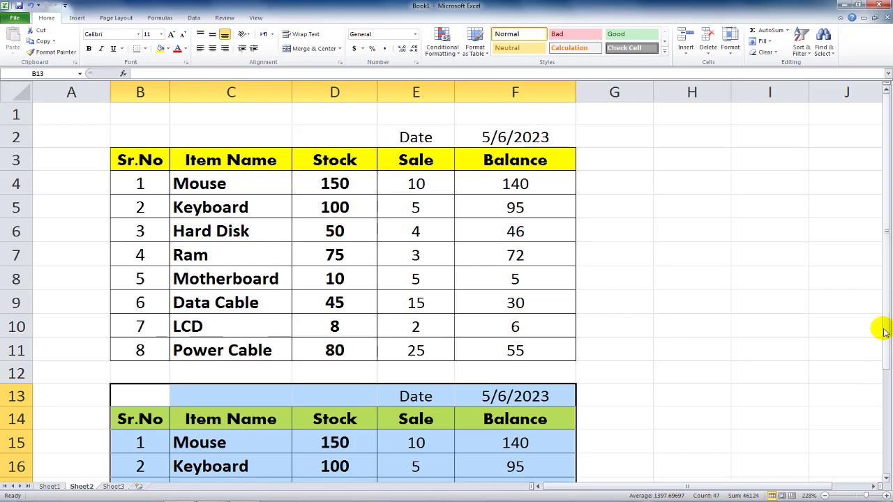
- Change the date in F13 above the copied table to 6/6/2023
{"action": "scroll", "coordinate": [879, 329], "scroll_direction": "down", "scroll_amount": 1}
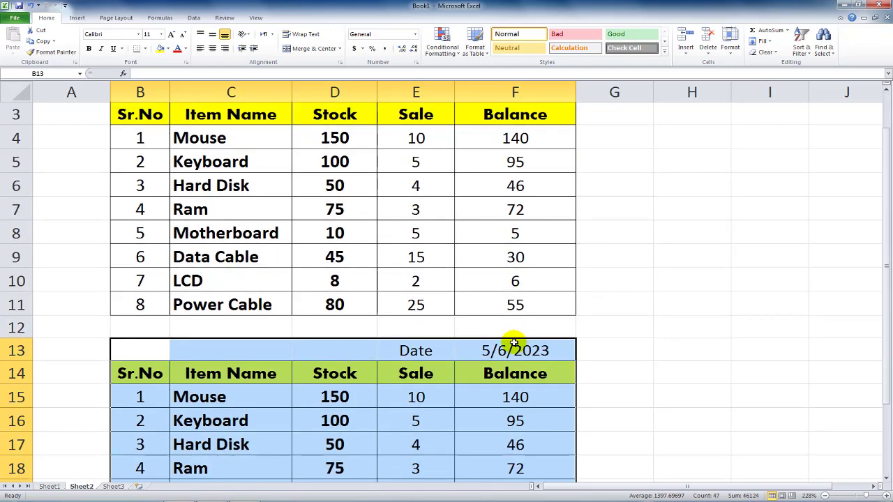
{"action": "left_click", "coordinate": [486, 352]}
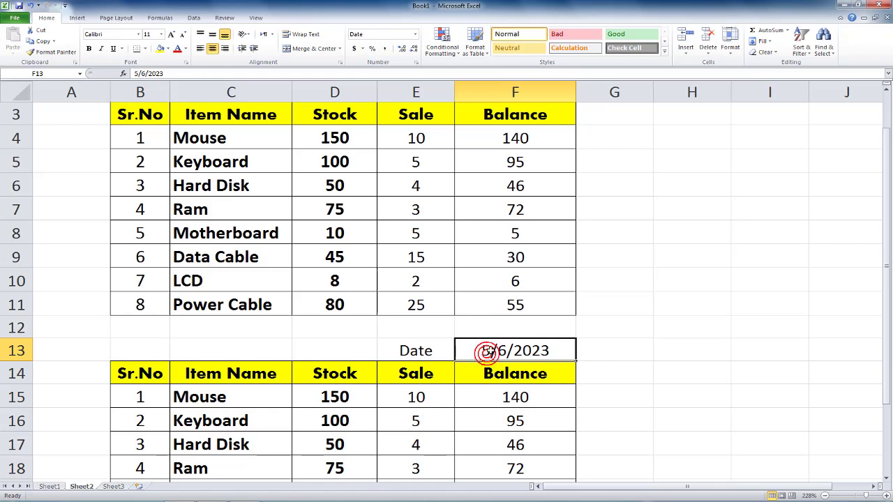
{"action": "double_click", "coordinate": [489, 352]}
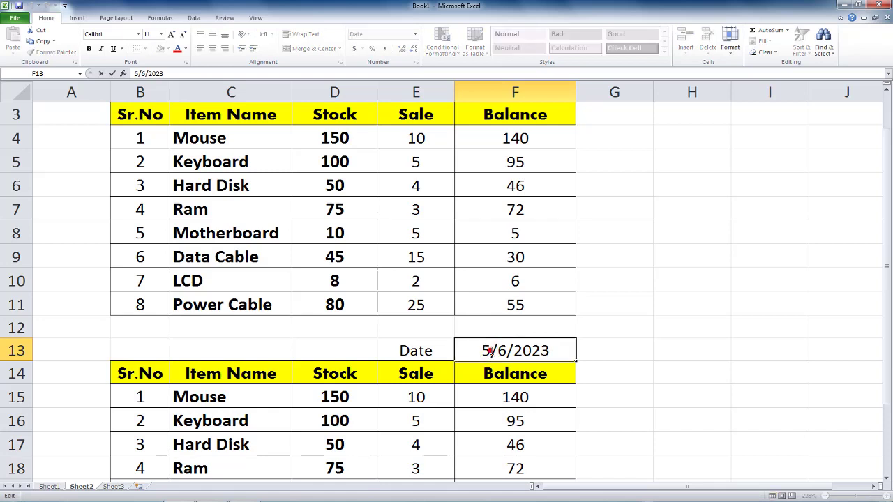
{"action": "key", "text": "BackSpace"}
{"action": "type", "text": "6"}
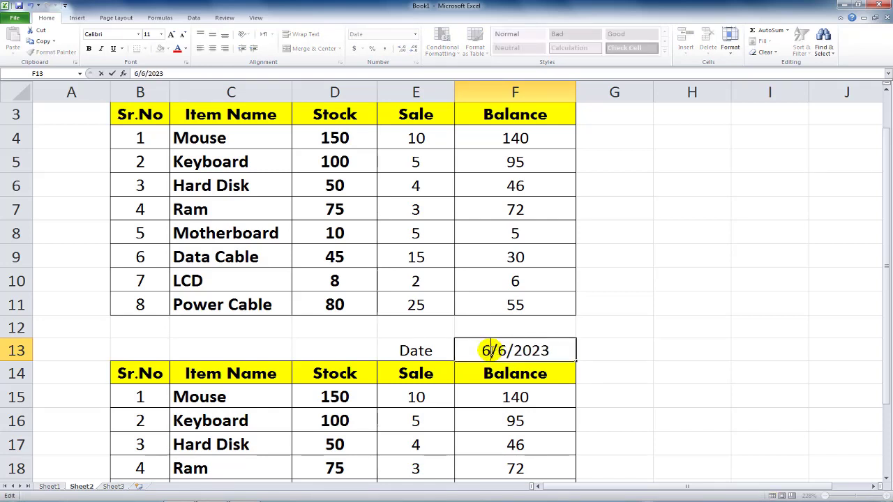
{"action": "key", "text": "Return"}
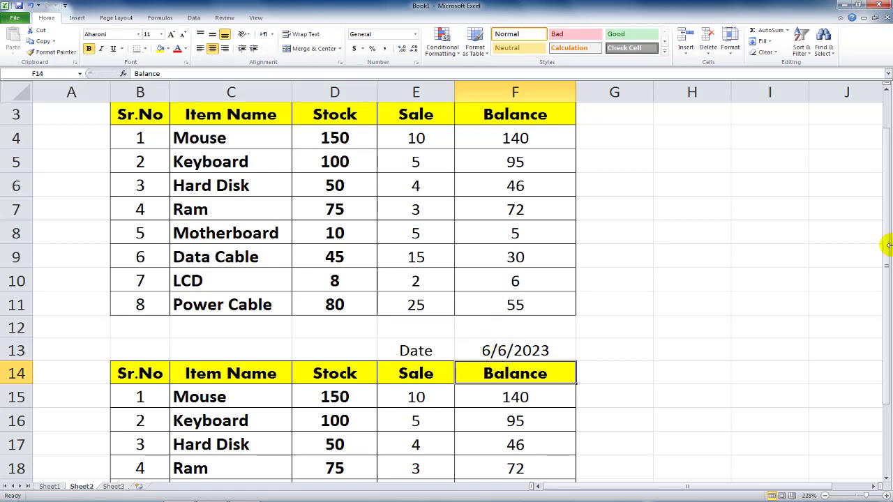
- Look over the copied 6/6/2023 table from its header row down to the Power Cable row
{"action": "left_click_drag", "start_coordinate": [886, 235], "coordinate": [888, 340]}
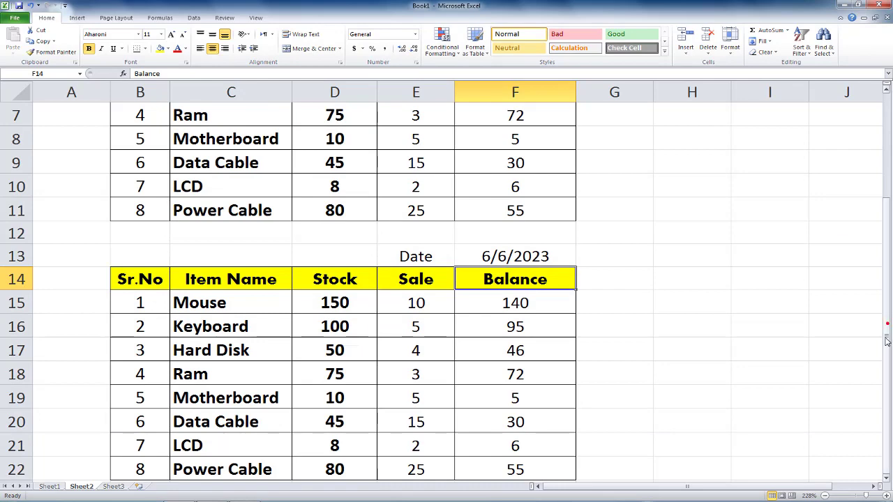
{"action": "key", "text": "Down"}
{"action": "key", "text": "Down"}
{"action": "key", "text": "Down"}
{"action": "key", "text": "Down"}
{"action": "key", "text": "Down"}
{"action": "key", "text": "Down"}
{"action": "key", "text": "Down"}
{"action": "key", "text": "Down"}
{"action": "key", "text": "Down"}
{"action": "key", "text": "Down"}
{"action": "key", "text": "Down"}
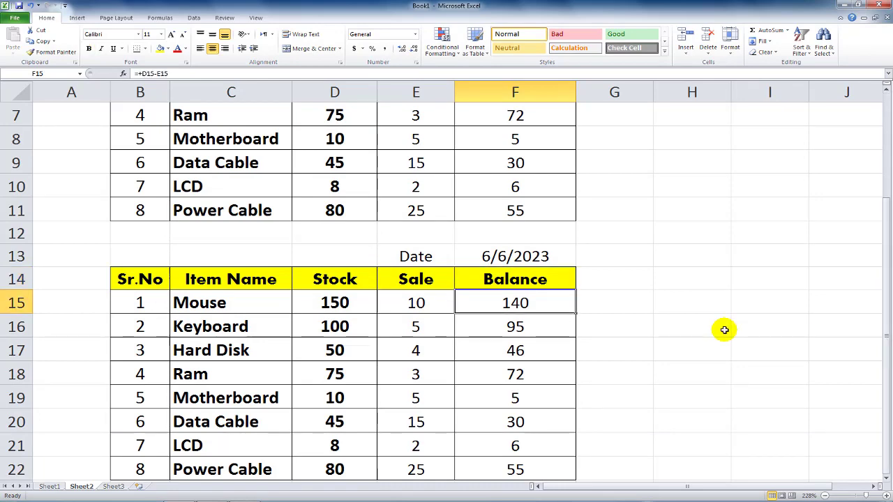
{"action": "key", "text": "Up"}
{"action": "key", "text": "Up"}
{"action": "key", "text": "Up"}
{"action": "key", "text": "Up"}
{"action": "key", "text": "Up"}
{"action": "key", "text": "Up"}
{"action": "key", "text": "Up"}
{"action": "key", "text": "Up"}
{"action": "key", "text": "Up"}
{"action": "key", "text": "Up"}
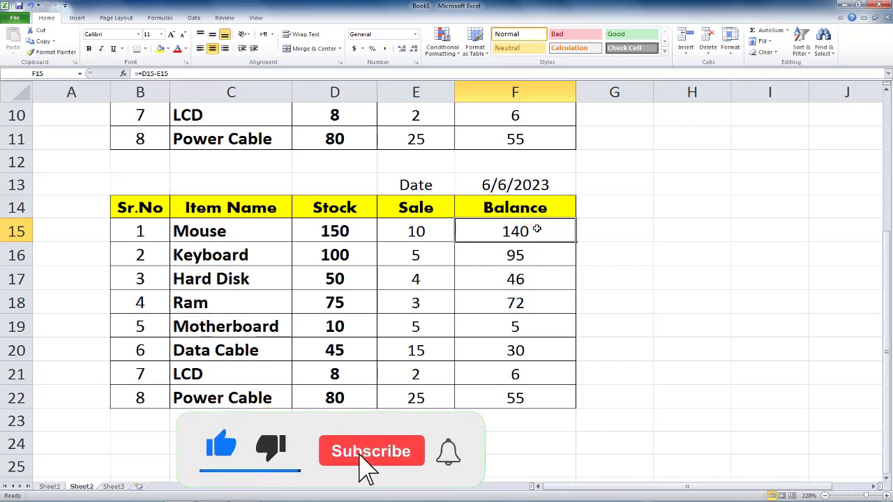
- Copy the Balance cells F15:F22 and paste them into the Stock column from D15 as values only, with Skip blanks enabled
{"action": "left_click_drag", "start_coordinate": [535, 232], "coordinate": [536, 395]}
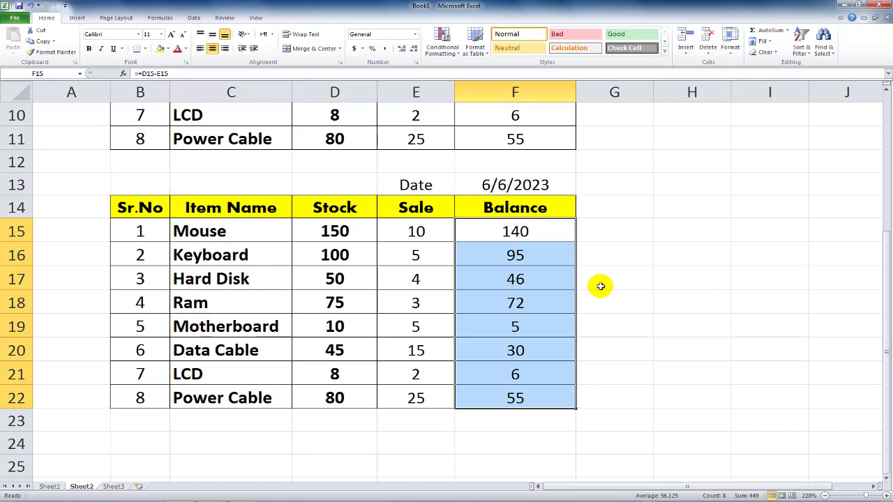
{"action": "key", "text": "ctrl+c"}
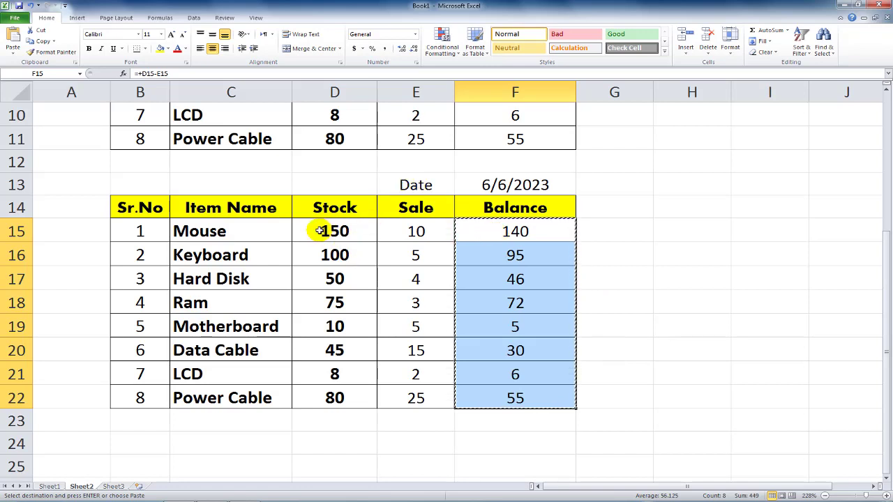
{"action": "left_click", "coordinate": [320, 231]}
{"action": "left_click", "coordinate": [320, 231]}
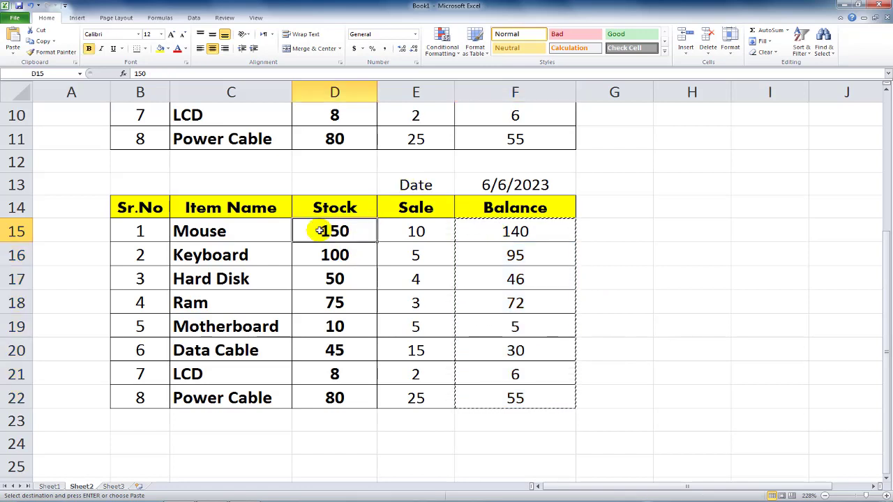
{"action": "right_click", "coordinate": [321, 232]}
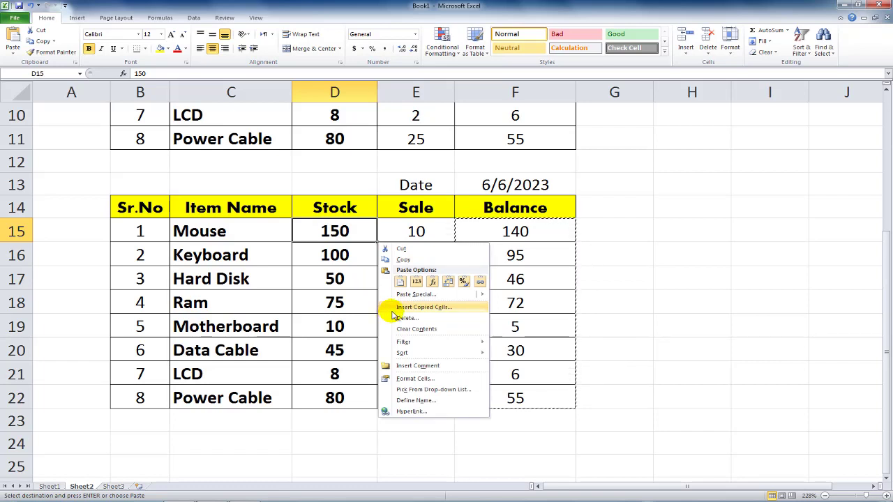
{"action": "mouse_move", "coordinate": [408, 295]}
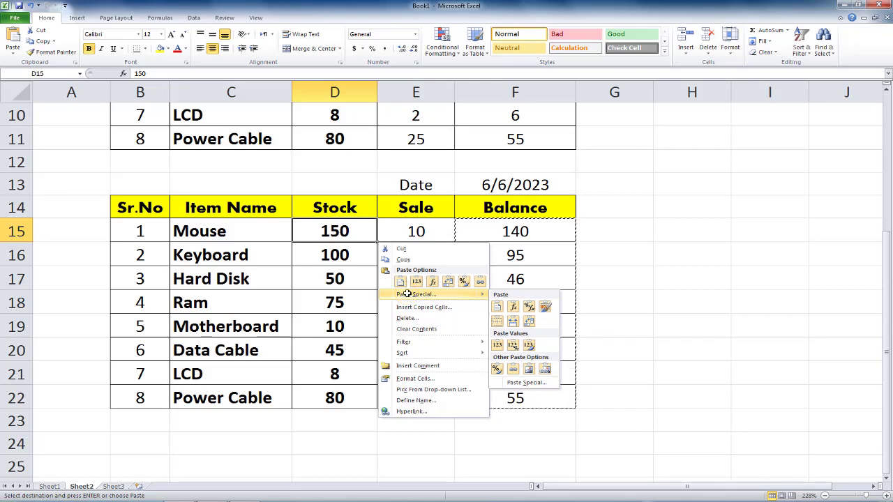
{"action": "left_click", "coordinate": [408, 295]}
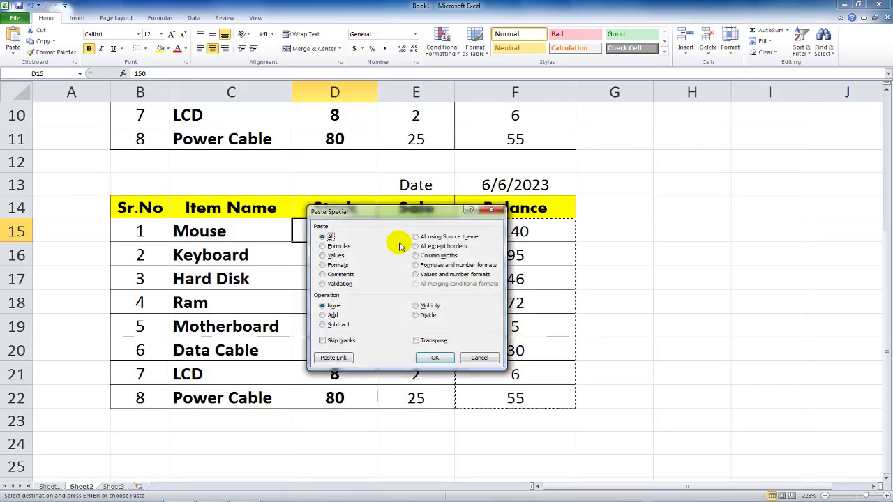
{"action": "left_click_drag", "start_coordinate": [401, 217], "coordinate": [562, 195]}
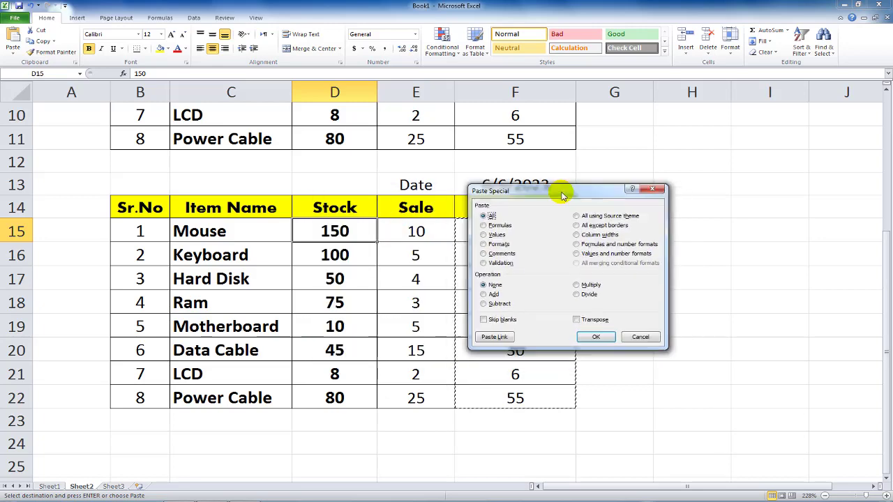
{"action": "left_click", "coordinate": [483, 235]}
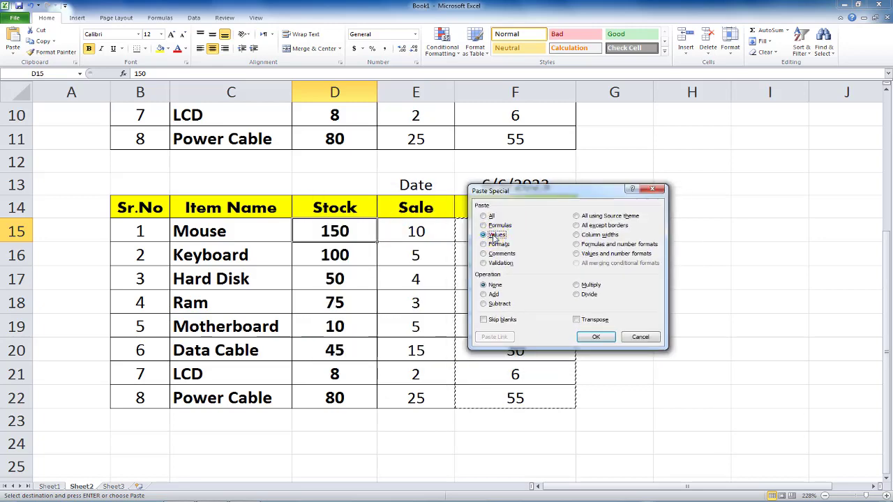
{"action": "left_click", "coordinate": [487, 321]}
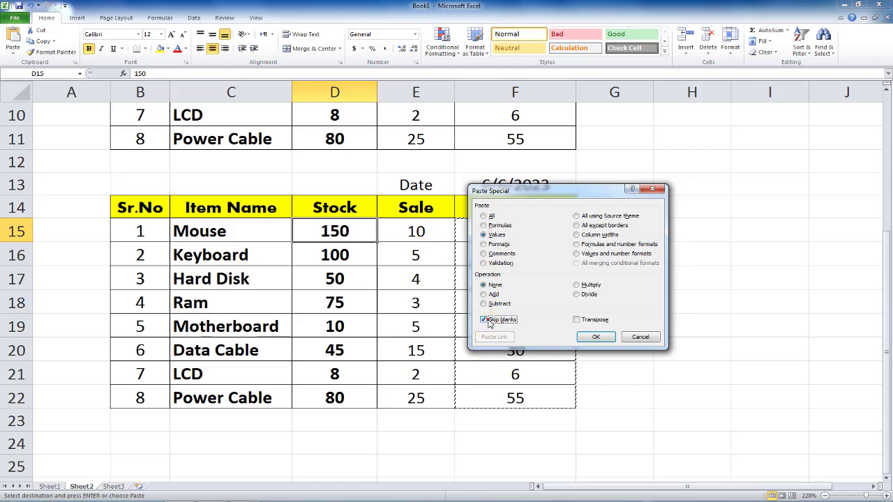
{"action": "left_click", "coordinate": [593, 338]}
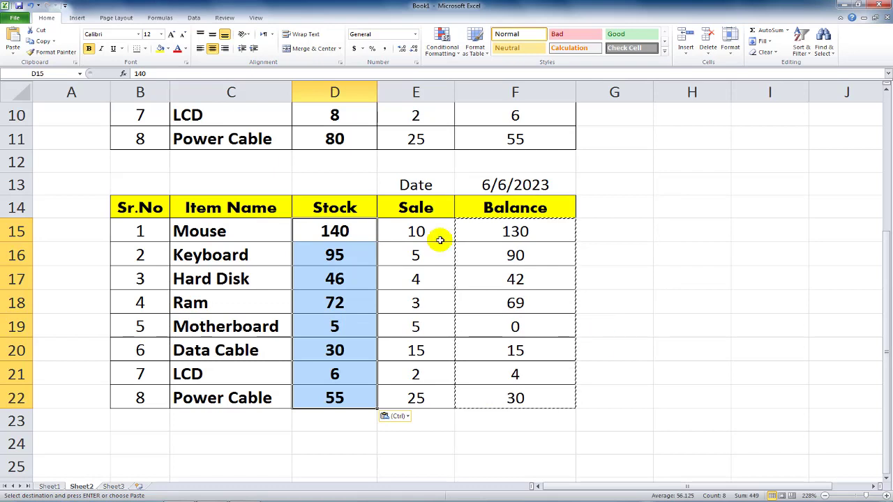
- Clear the copied Sale figures in E15:E22 and enter new sales of 20 for Mouse, 10 for Keyboard and 46 for Hard Disk
{"action": "left_click_drag", "start_coordinate": [434, 234], "coordinate": [427, 398]}
{"action": "key", "text": "Delete"}
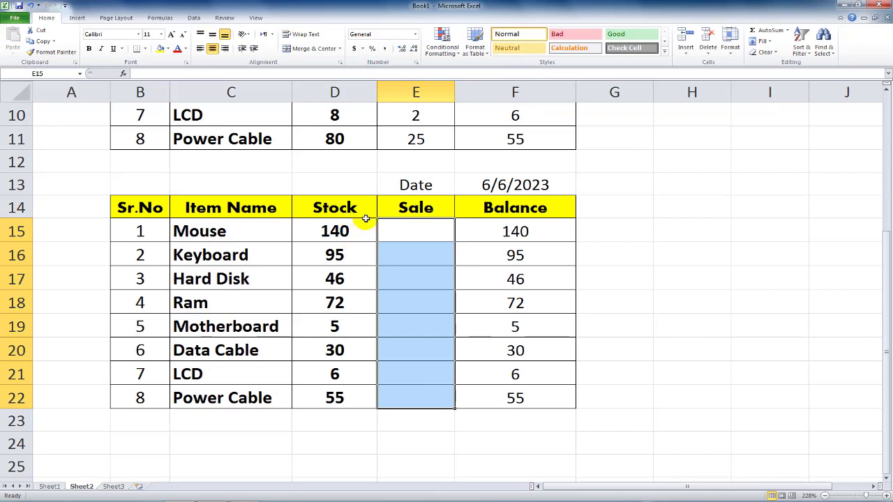
{"action": "left_click", "coordinate": [413, 230]}
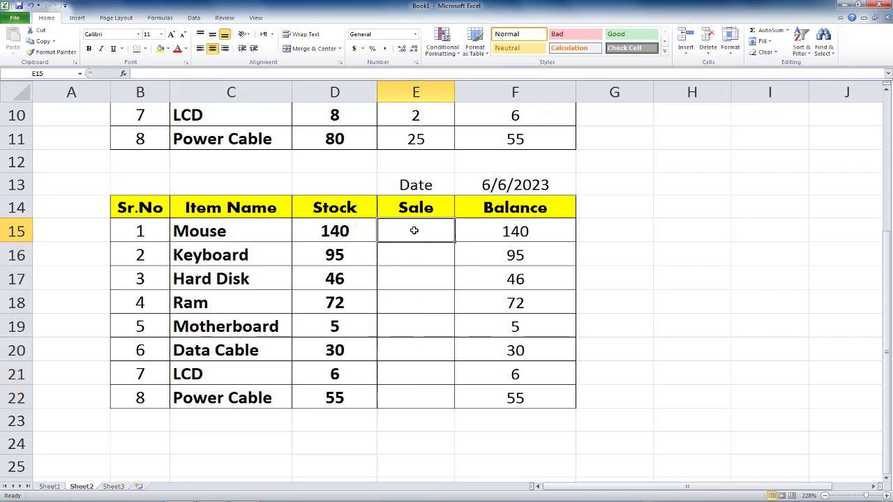
{"action": "left_click", "coordinate": [414, 230]}
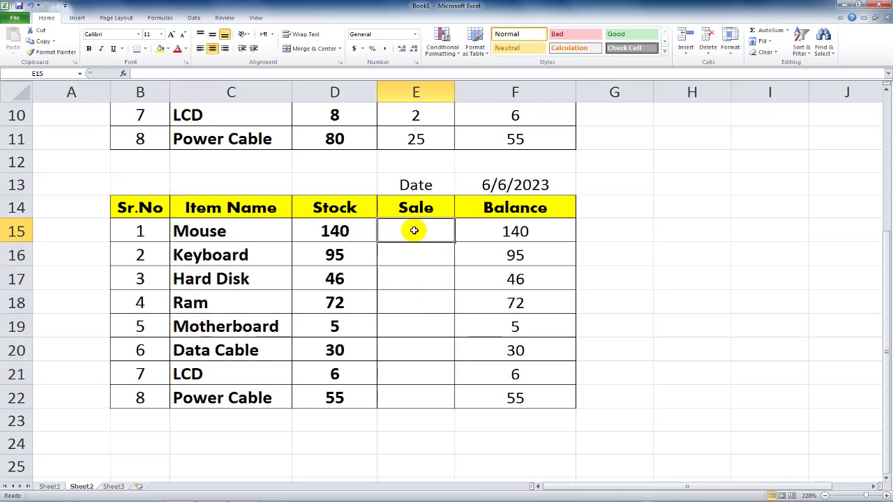
{"action": "type", "text": "20"}
{"action": "key", "text": "Return"}
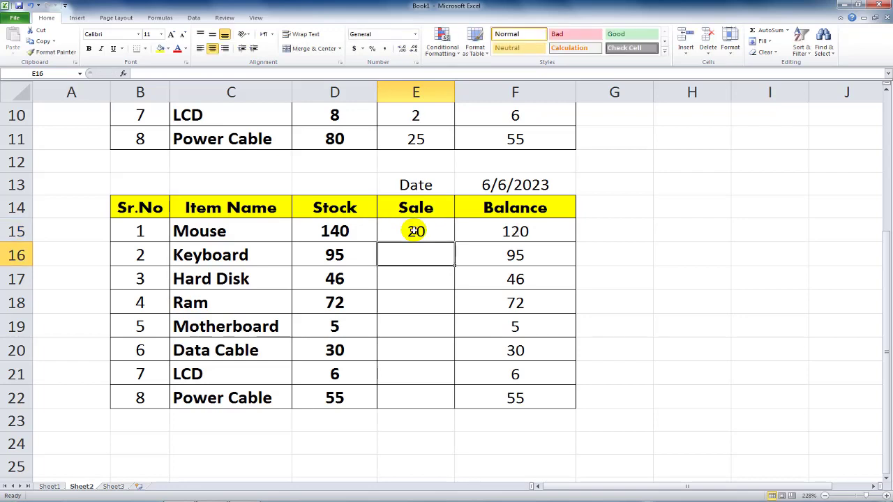
{"action": "type", "text": "10"}
{"action": "key", "text": "Return"}
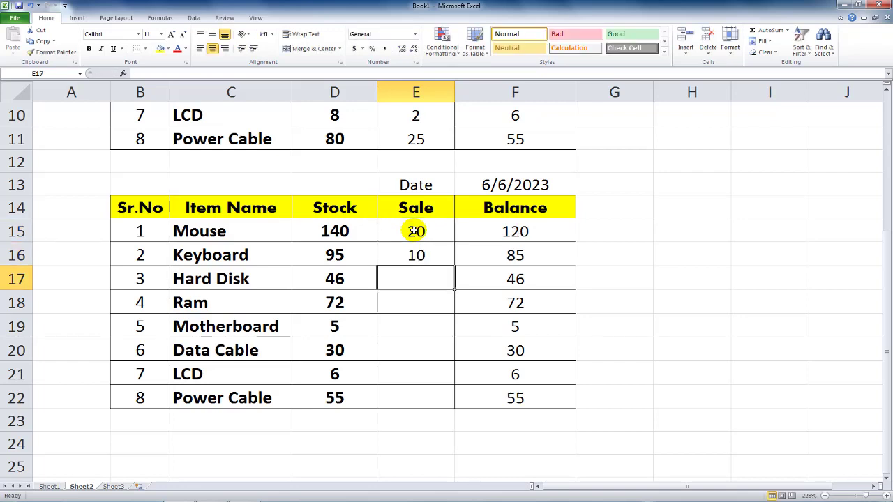
{"action": "type", "text": "46"}
{"action": "key", "text": "Return"}
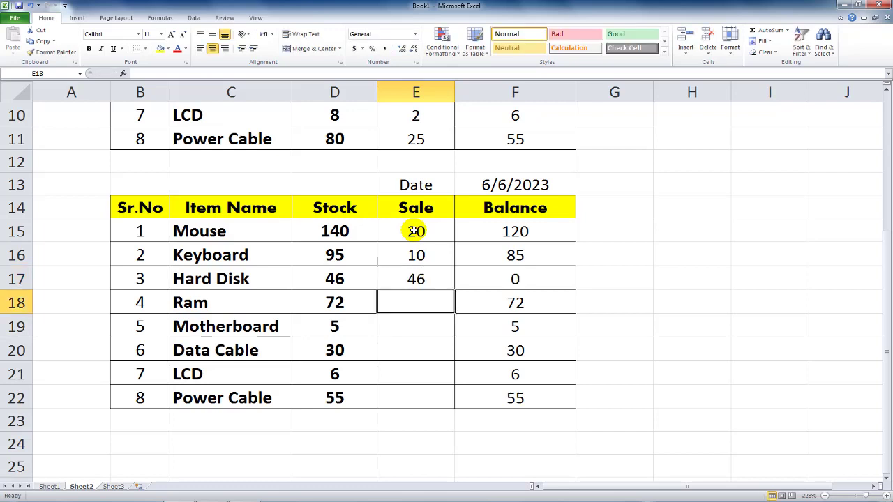